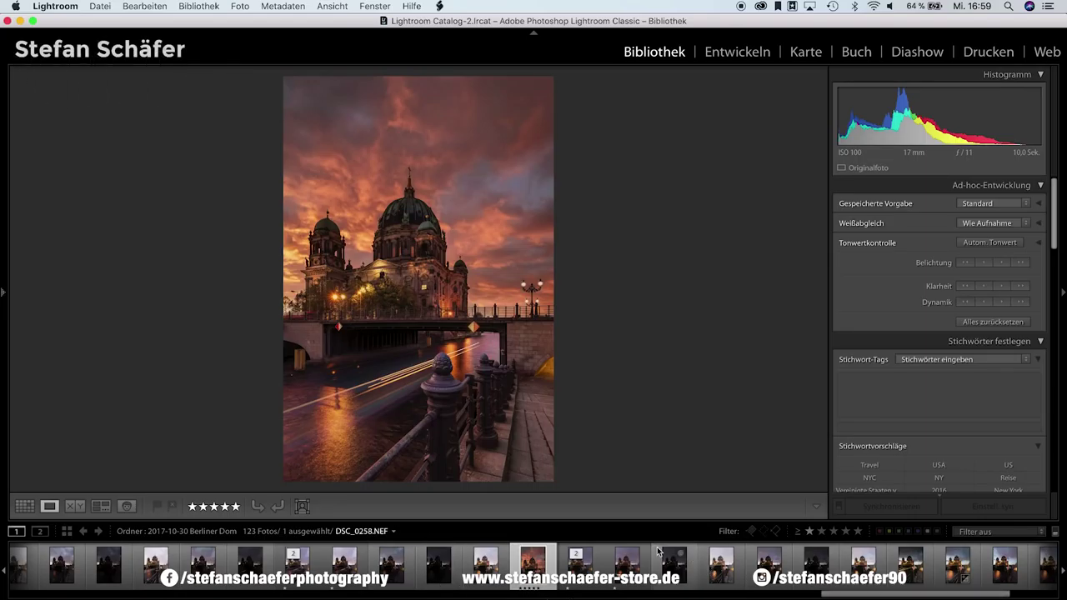
# Scroll the filmstrip back to its start and show the first daytime photo, DSC_0155.NEF.
pyautogui.scroll(10, 658, 554)
pyautogui.scroll(10, 633, 563)
pyautogui.scroll(10, 611, 571)
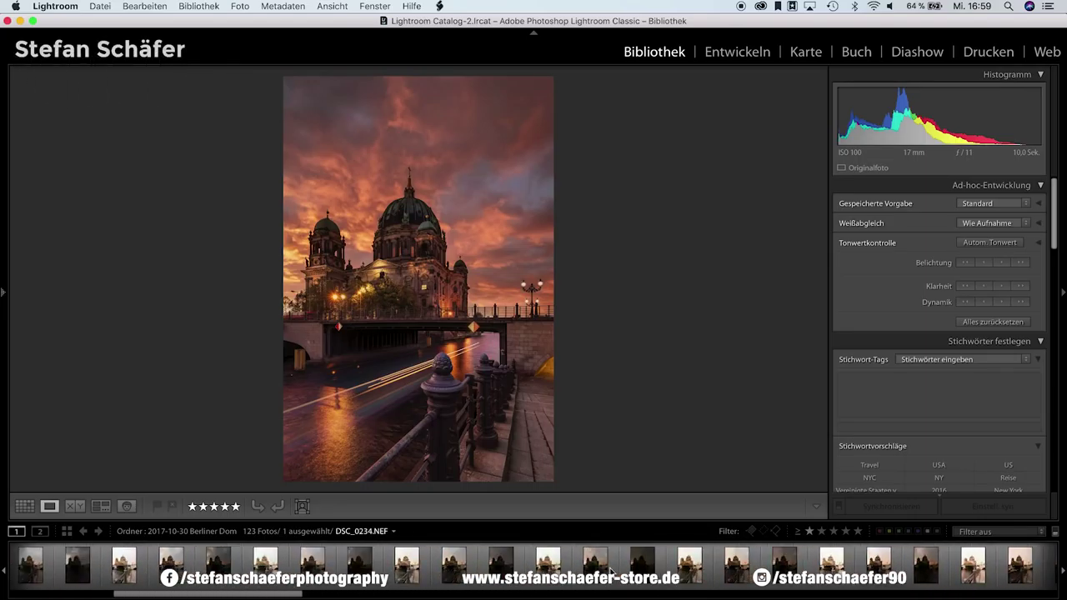
pyautogui.scroll(5, 611, 571)
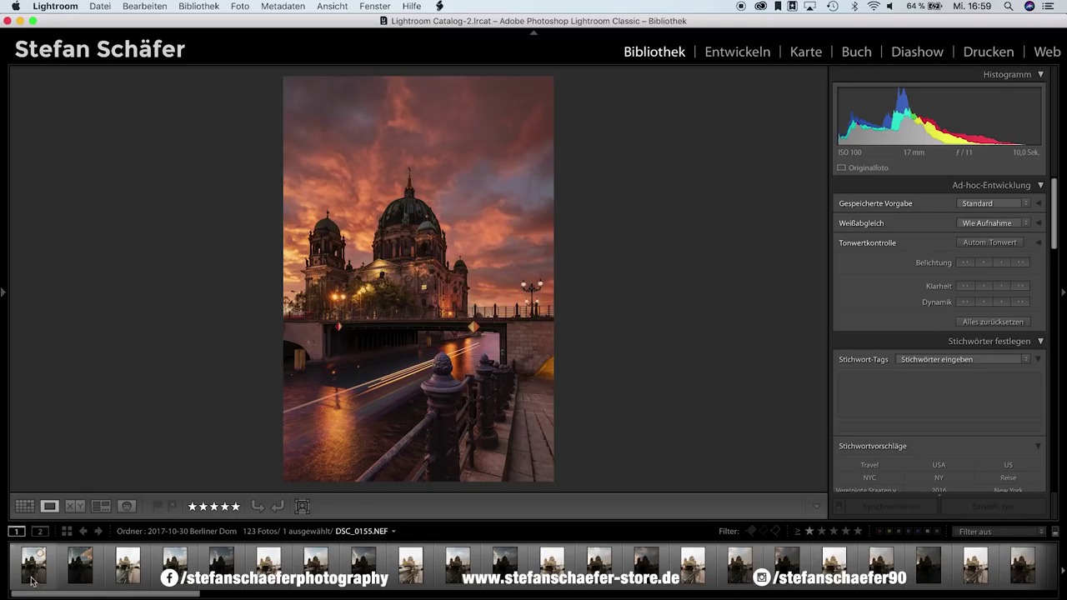
pyautogui.click(33, 578)
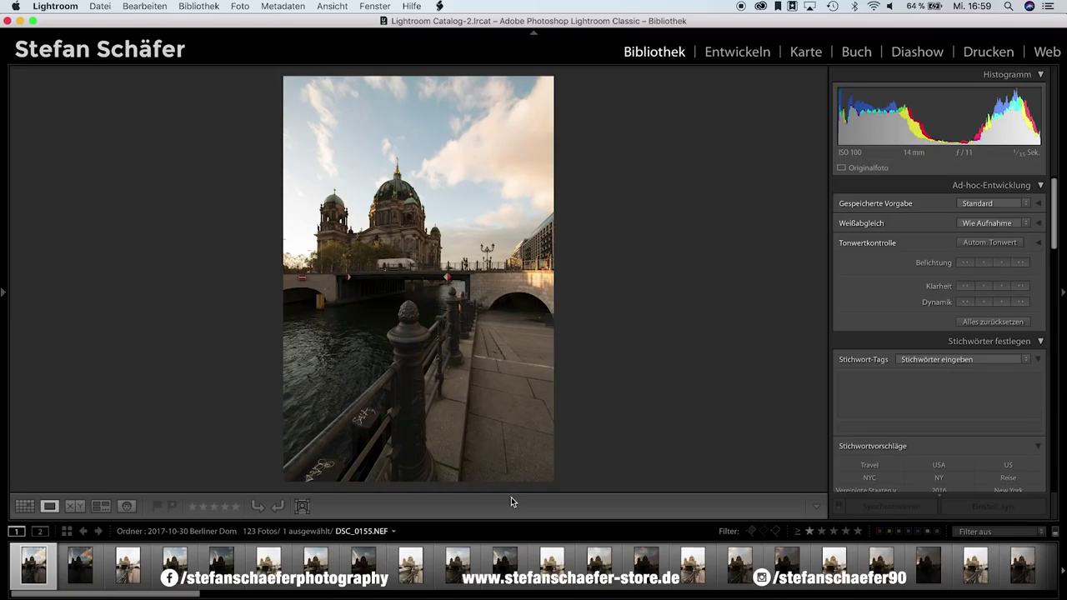
# Display DSC_0170.NEF, the late-afternoon cathedral shot under pinkish clouds, in the loupe.
pyautogui.click(688, 559)
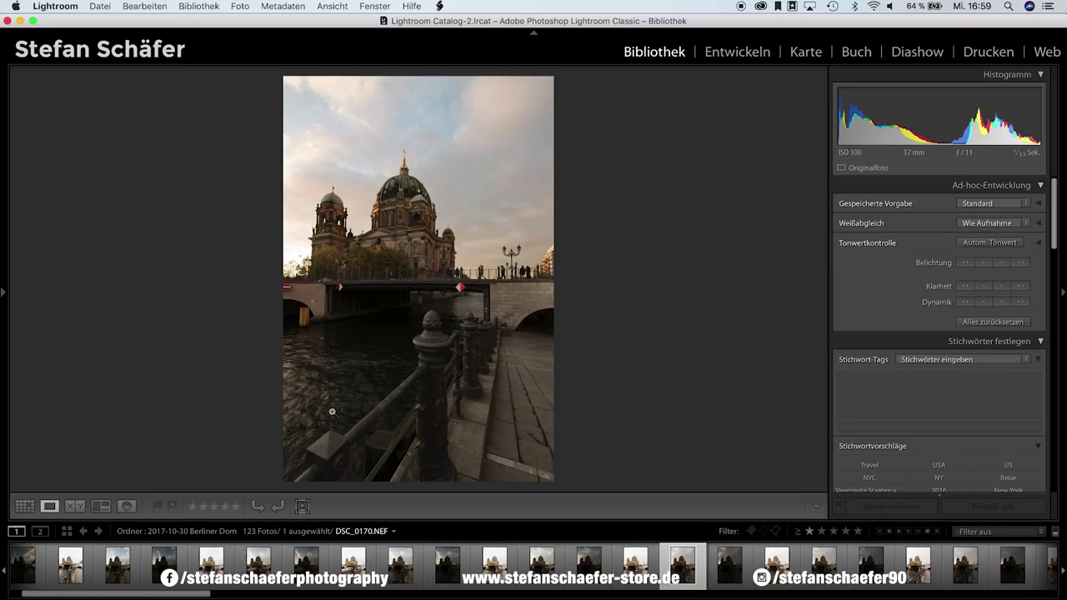
pyautogui.moveTo(635, 565)
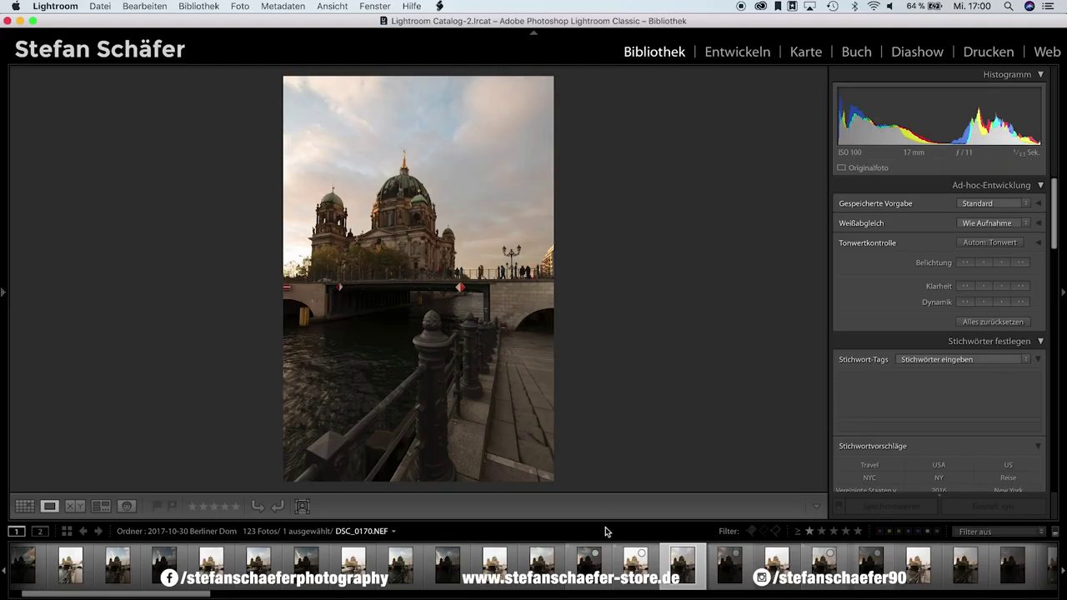
# Bring up DSC_0179 from the filmstrip and step through DSC_0180 to the bright DSC_0181.
pyautogui.scroll(-3, 659, 570)
pyautogui.scroll(-2, 679, 577)
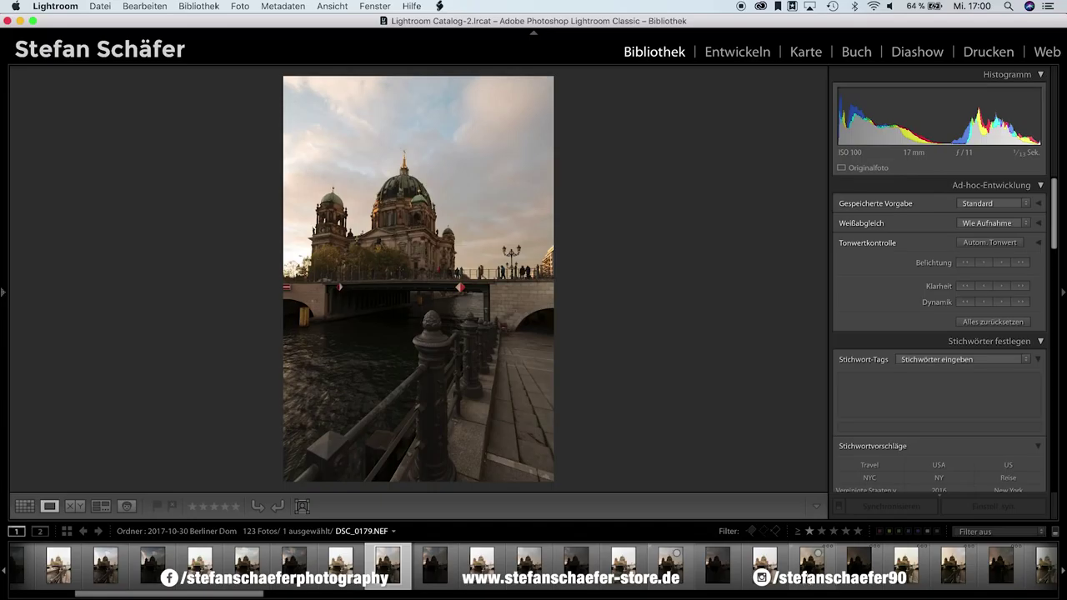
pyautogui.click(811, 563)
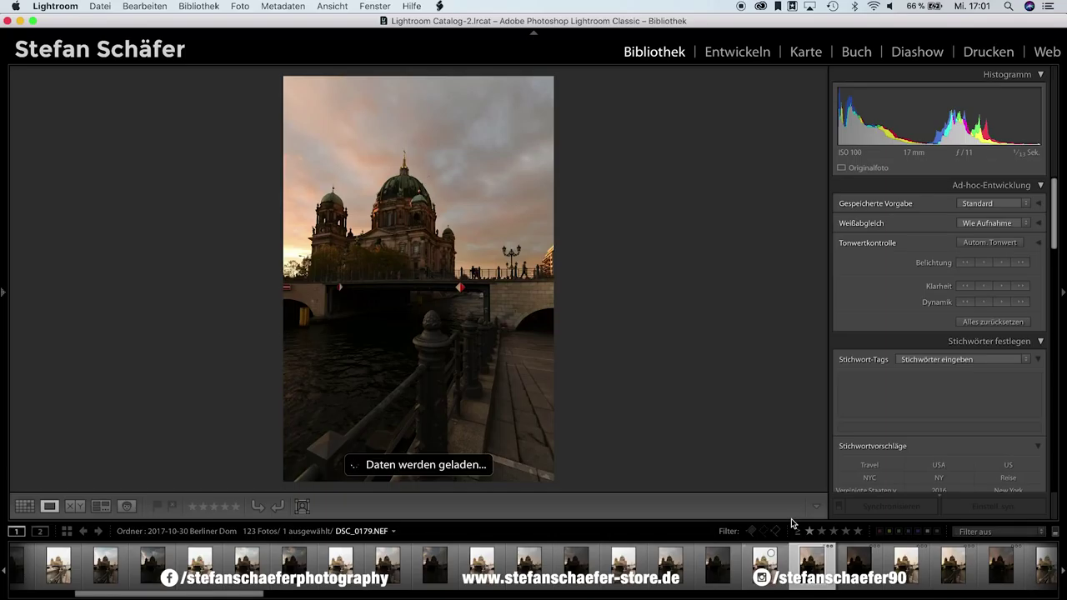
pyautogui.press('Right')
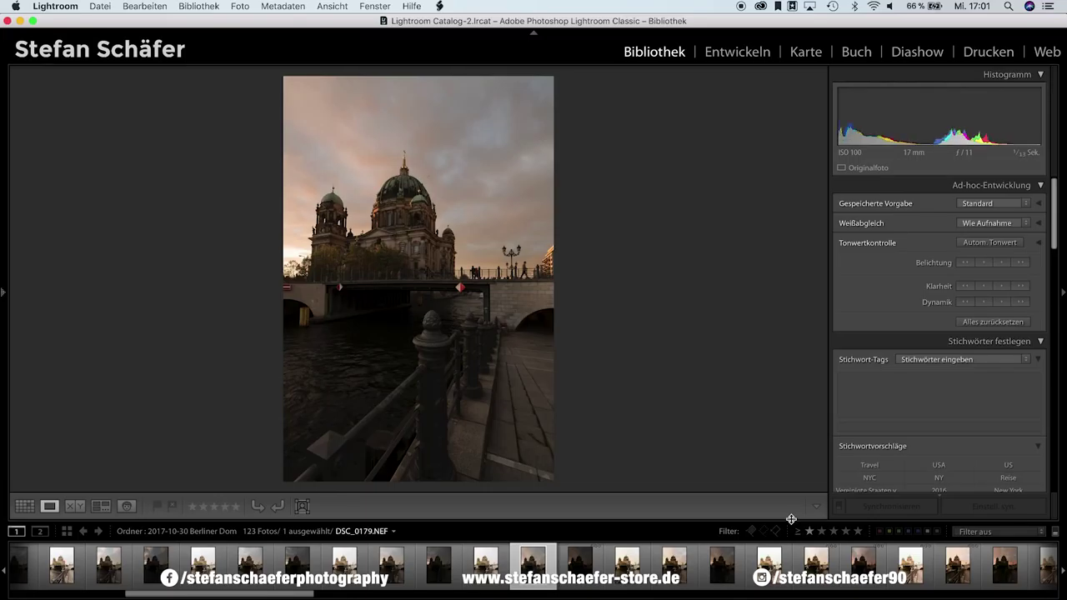
pyautogui.press('Left')
pyautogui.press('Right')
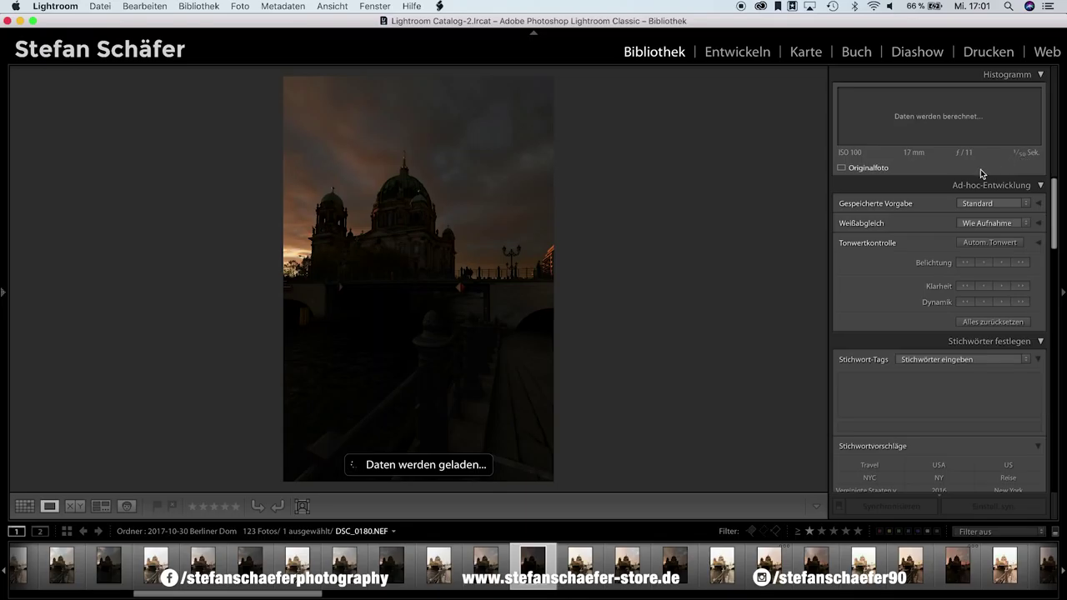
pyautogui.press('Right')
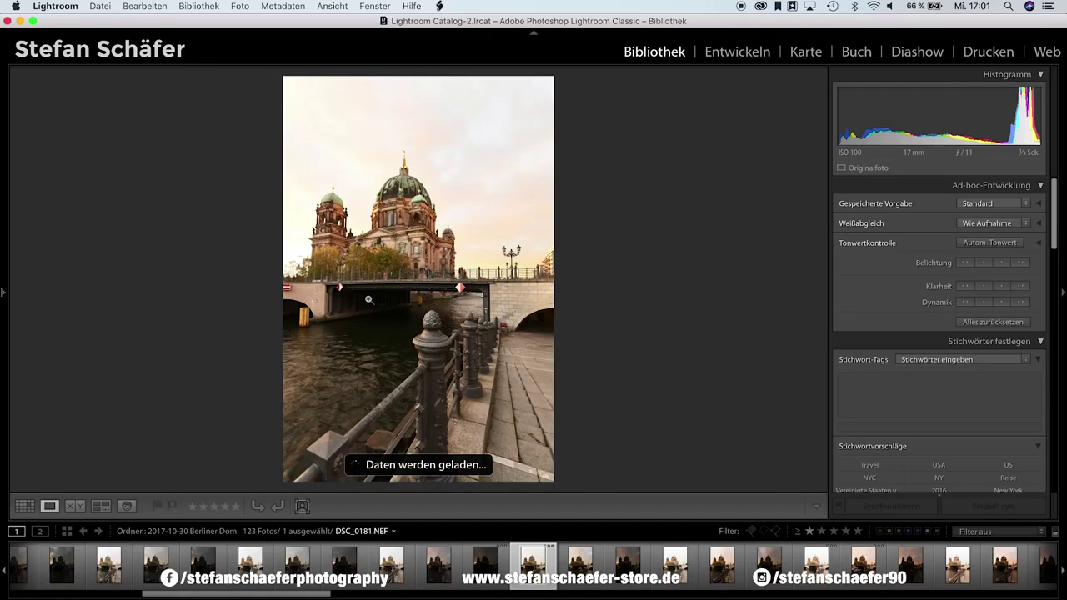
# Inspect the bridge at 1:1 zoom, then compare DSC_0180 and return to DSC_0179.
pyautogui.click(414, 319)
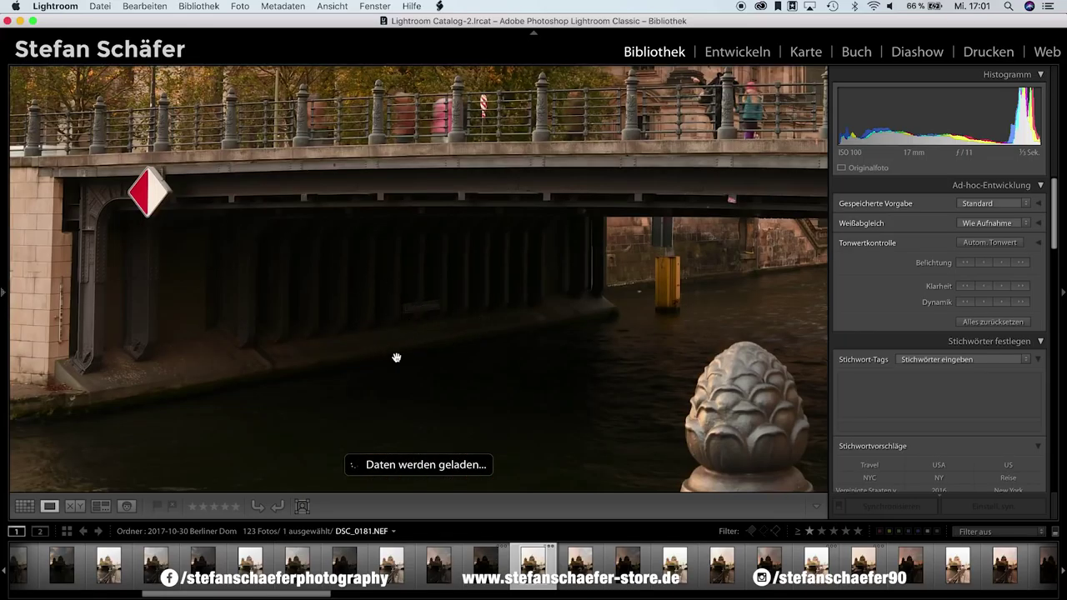
pyautogui.click(429, 324)
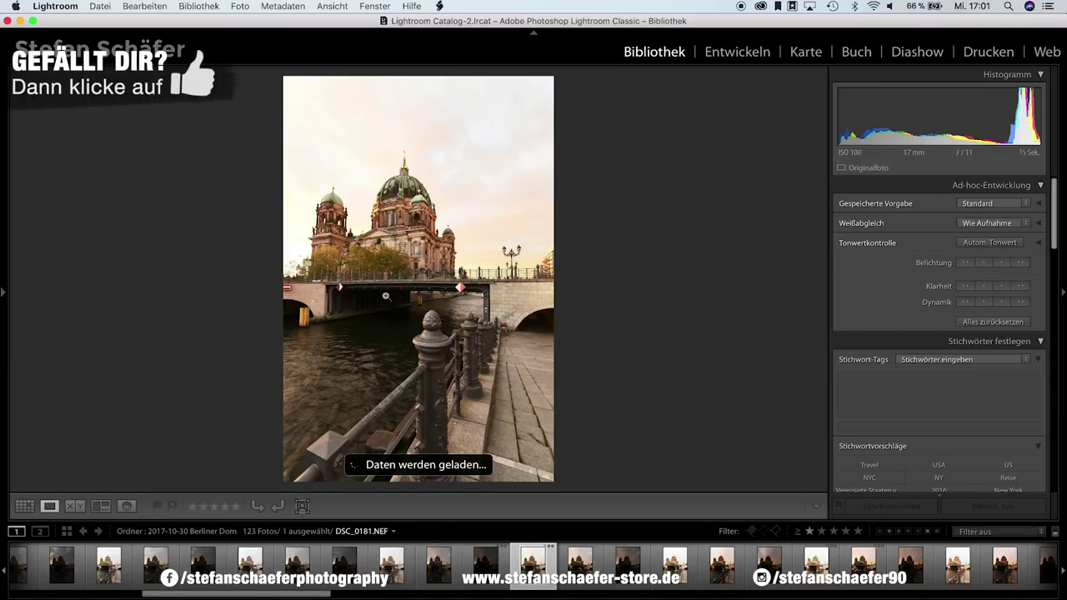
pyautogui.click(480, 569)
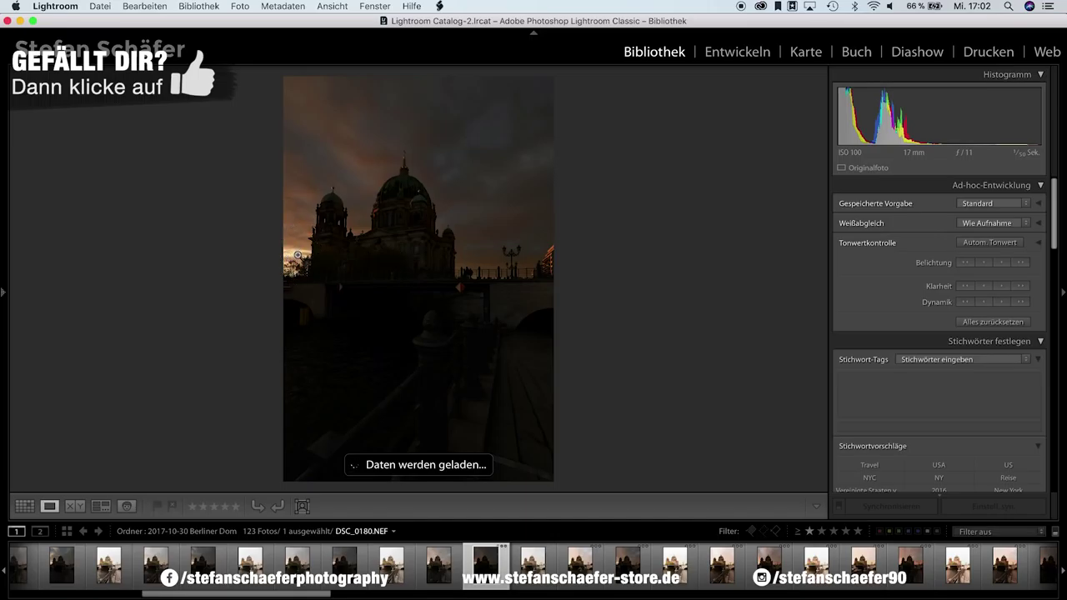
pyautogui.click(436, 565)
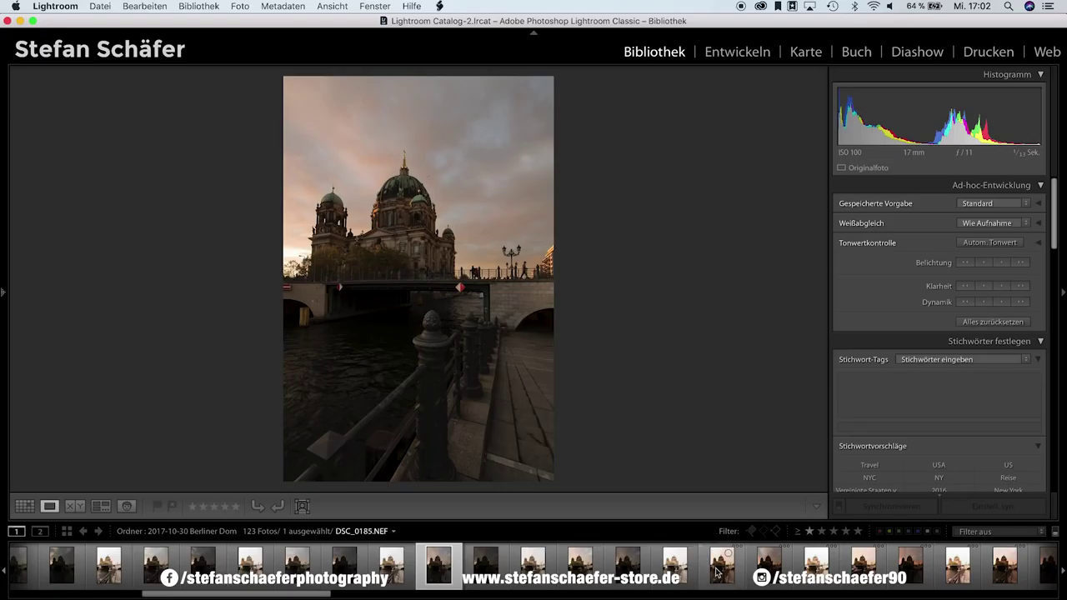
# Review the warmer frames DSC_0191, DSC_0196 and DSC_0197 further along the filmstrip.
pyautogui.scroll(-2, 715, 572)
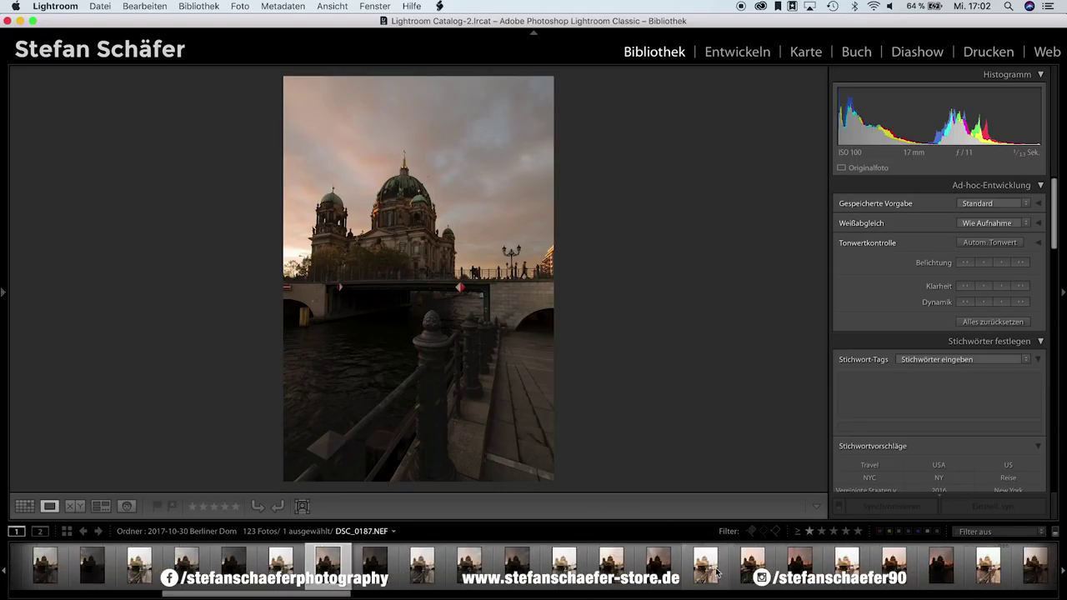
pyautogui.scroll(-2, 715, 572)
pyautogui.click(787, 585)
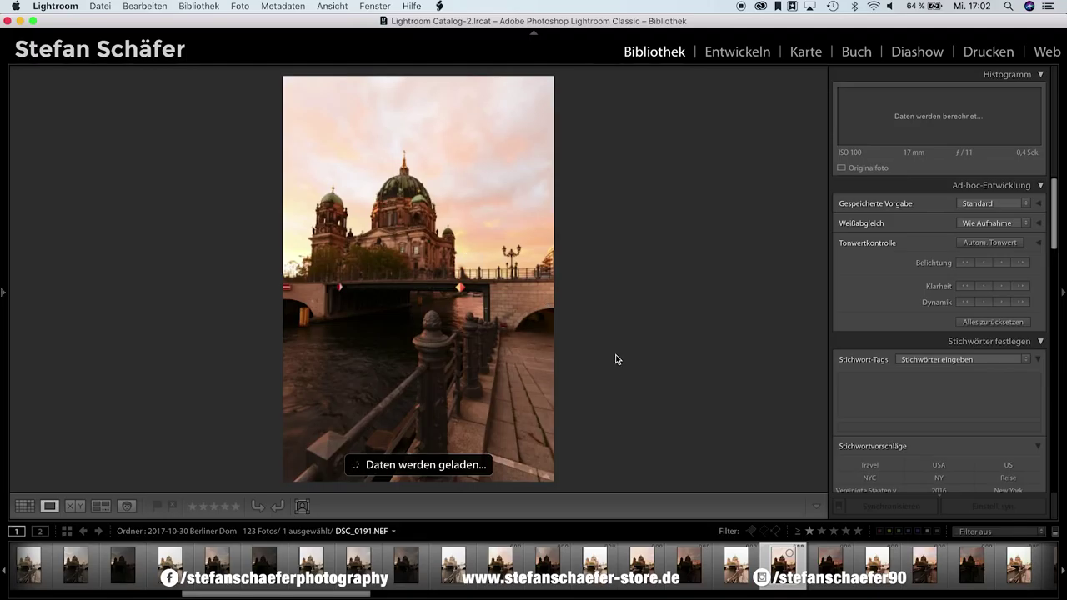
pyautogui.press('Right')
pyautogui.press('Right')
pyautogui.press('Right')
pyautogui.press('Right')
pyautogui.press('Right')
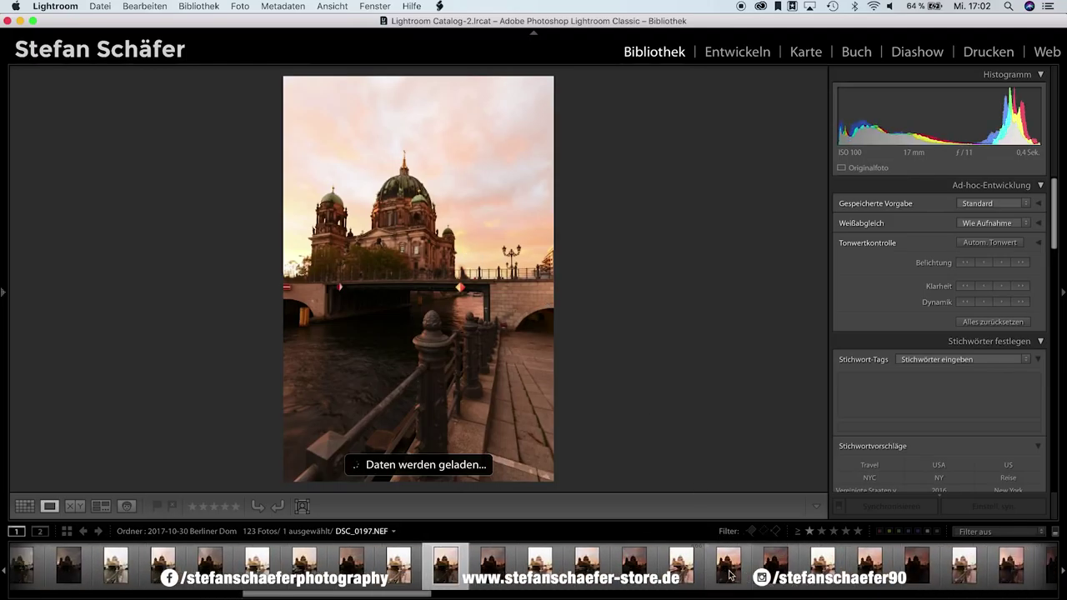
pyautogui.click(730, 573)
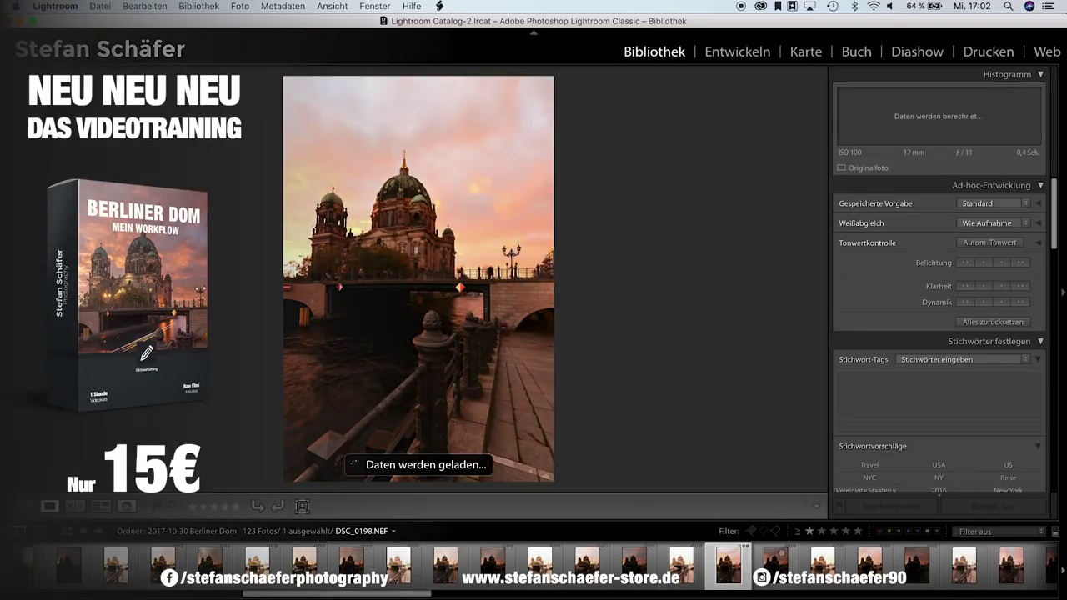
# Move through DSC_0201, DSC_0200 and pink-sky DSC_0203 to the fiery sunset DSC_0208.
pyautogui.press('Right')
pyautogui.press('Right')
pyautogui.press('Right')
pyautogui.click(657, 570)
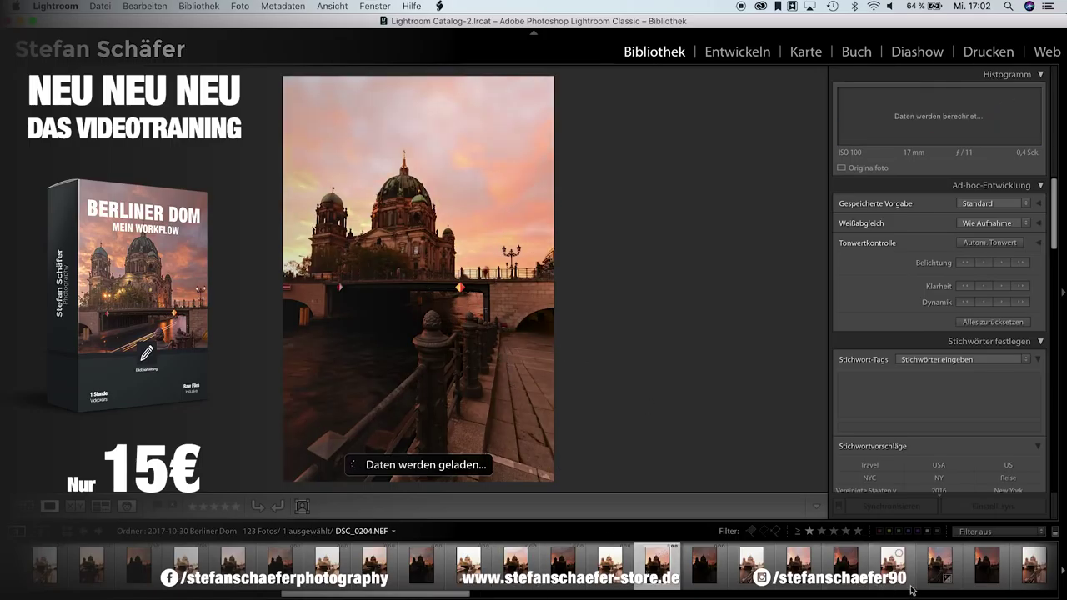
pyautogui.click(798, 565)
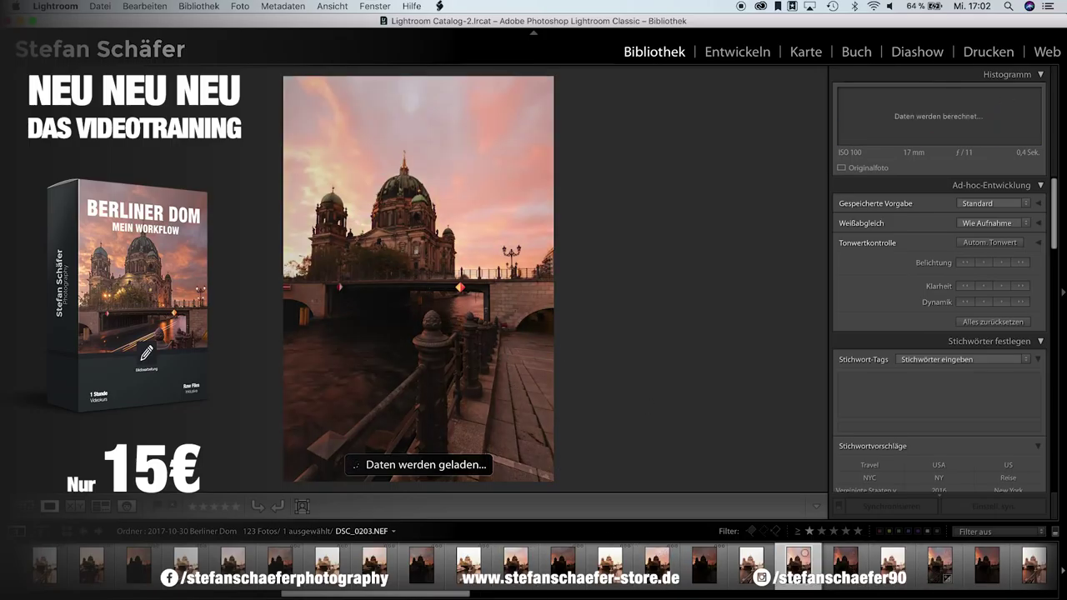
pyautogui.press('Right')
pyautogui.press('Right')
pyautogui.press('Right')
pyautogui.press('Right')
pyautogui.press('Right')
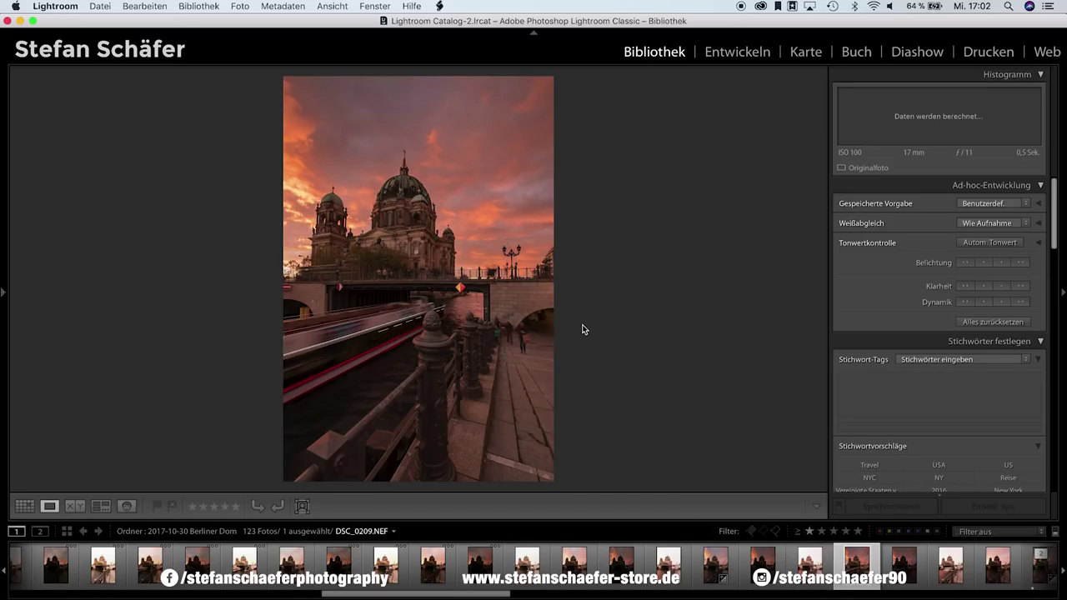
pyautogui.moveTo(695, 565)
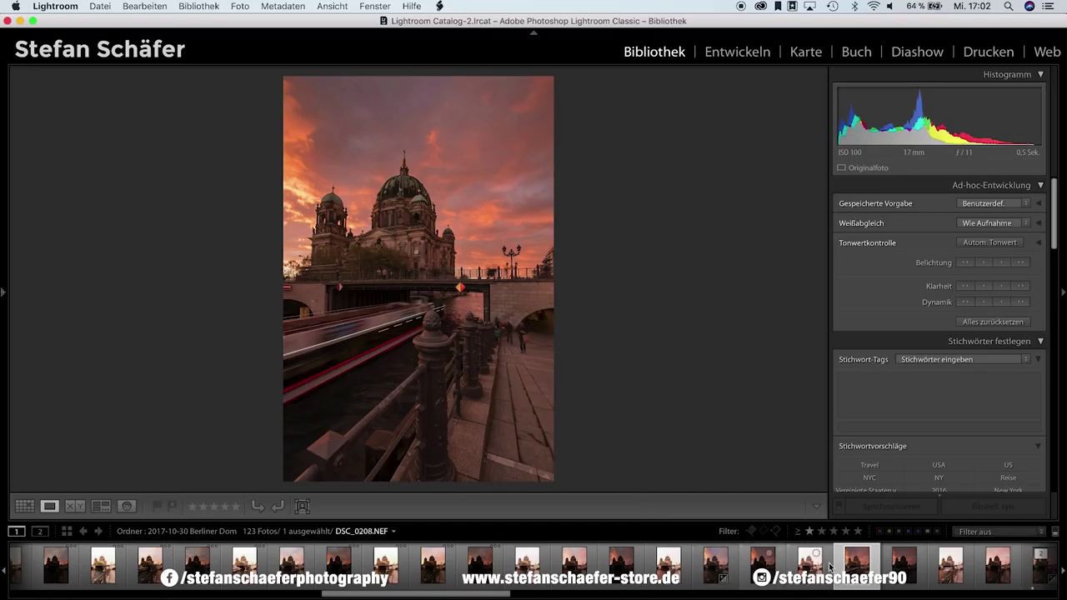
# Step through DSC_0212, DSC_0215 and the pinker and darker sunset frames.
pyautogui.press('Right')
pyautogui.press('Right')
pyautogui.press('Right')
pyautogui.click(827, 575)
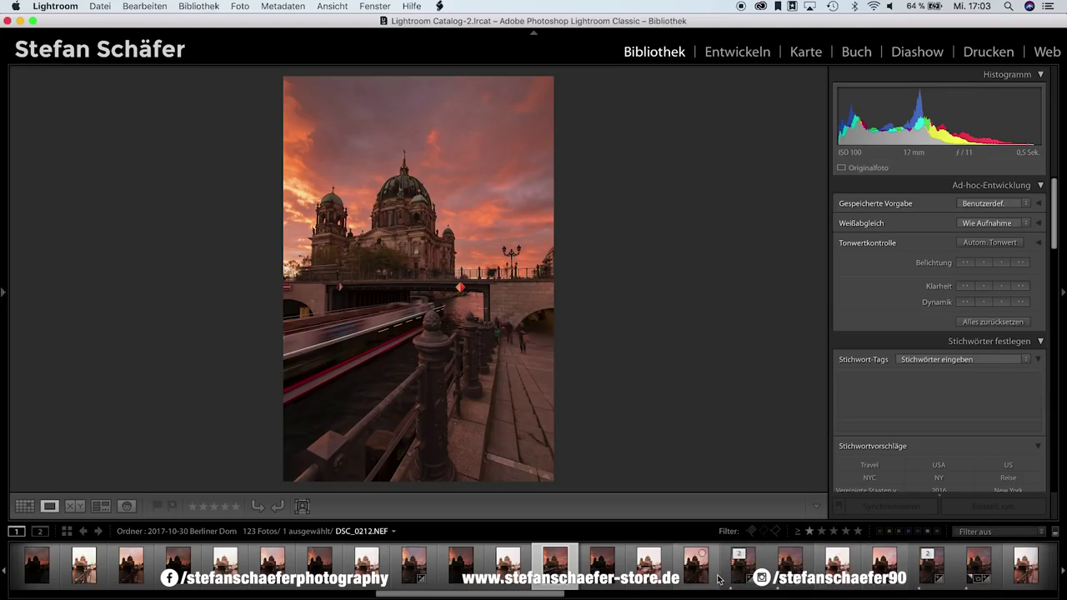
pyautogui.scroll(-4, 718, 579)
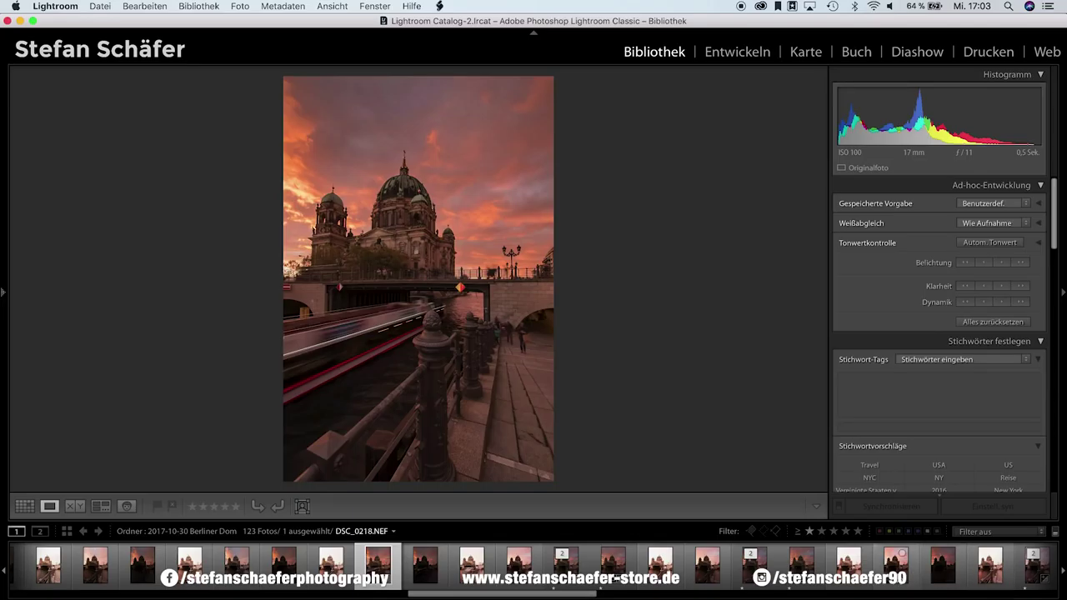
pyautogui.click(896, 565)
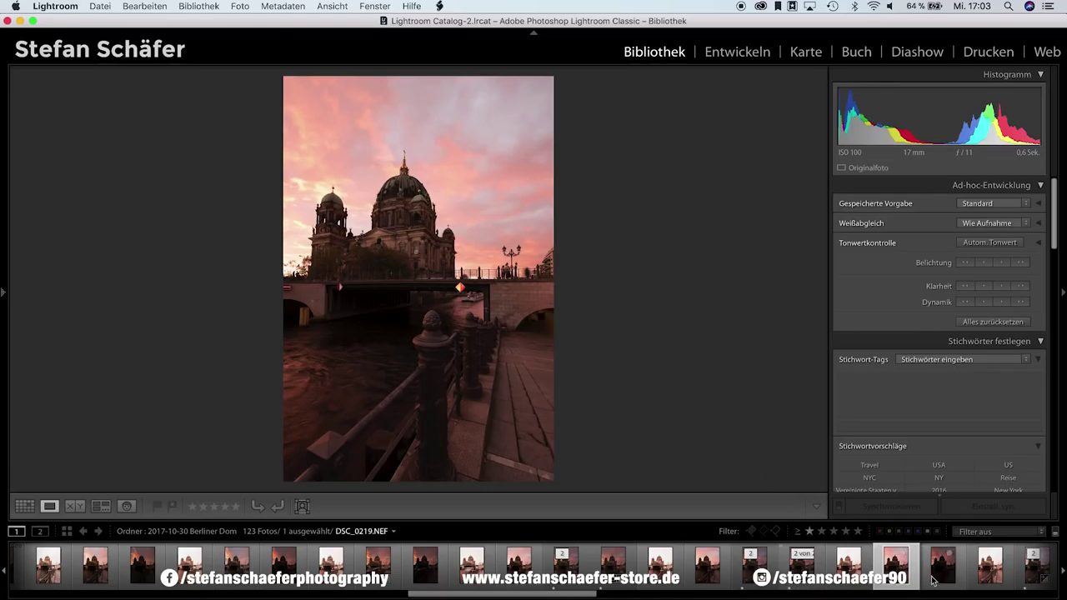
pyautogui.click(933, 578)
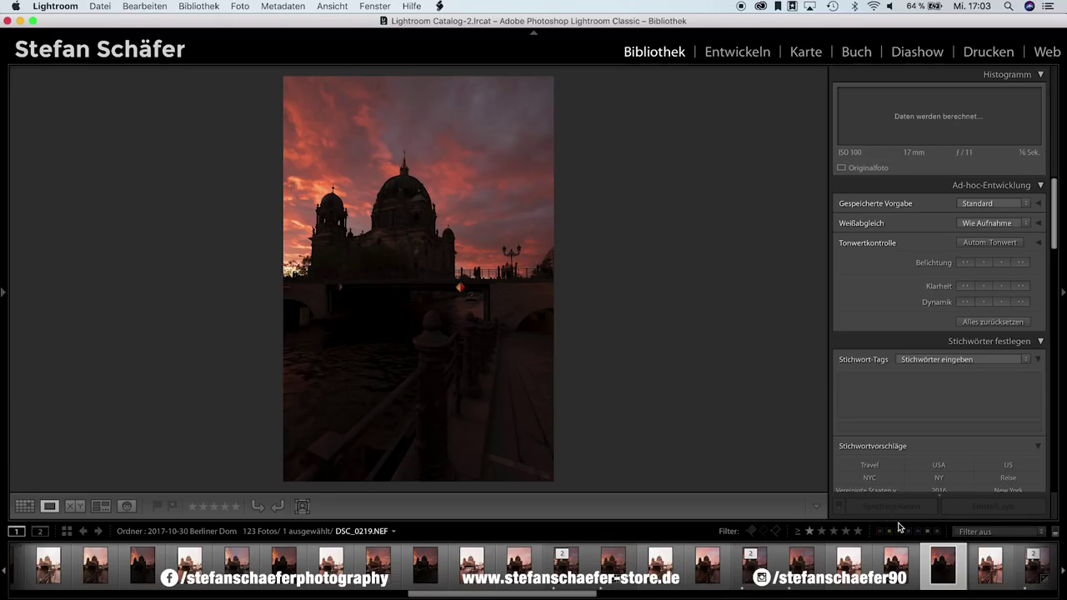
# Review DSC_0220, DSC_0230, the DSC_0221 copy and a pale frame, ending on silhouette DSC_0224.
pyautogui.click(974, 577)
pyautogui.press('Right')
pyautogui.press('Right')
pyautogui.press('Right')
pyautogui.press('Right')
pyautogui.press('Right')
pyautogui.press('Right')
pyautogui.press('Right')
pyautogui.press('Right')
pyautogui.press('Right')
pyautogui.press('Right')
pyautogui.press('Left')
pyautogui.press('Left')
pyautogui.press('Left')
pyautogui.press('Left')
pyautogui.press('Left')
pyautogui.press('Left')
pyautogui.press('Left')
pyautogui.press('Left')
pyautogui.press('Left')
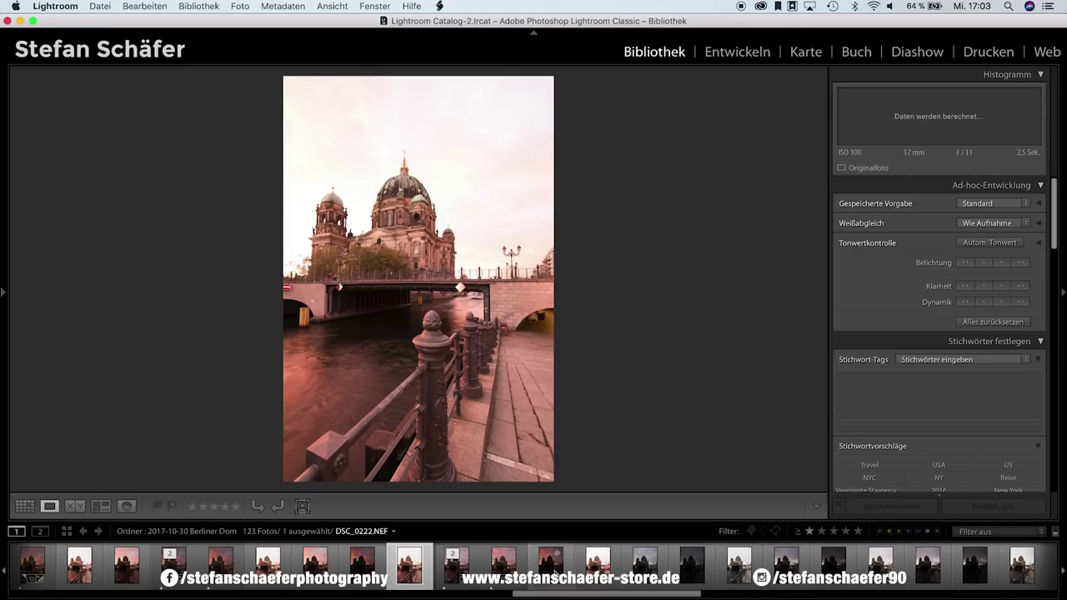
pyautogui.click(549, 584)
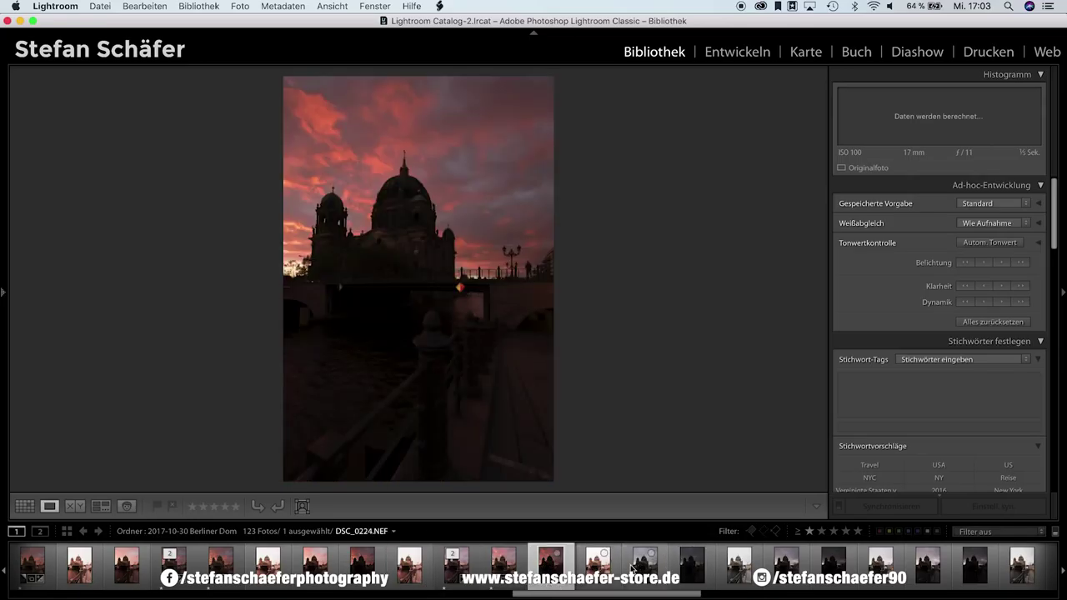
pyautogui.click(633, 569)
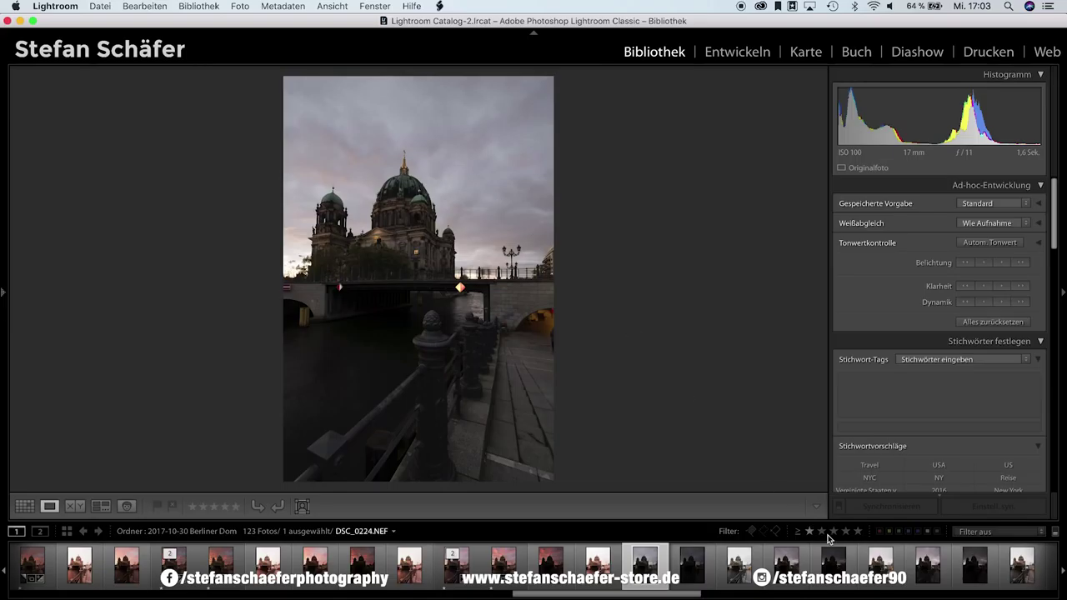
# View DSC_0229 and the stacked pink-sky frame, then a later darker dusk frame.
pyautogui.click(881, 567)
pyautogui.press('Right')
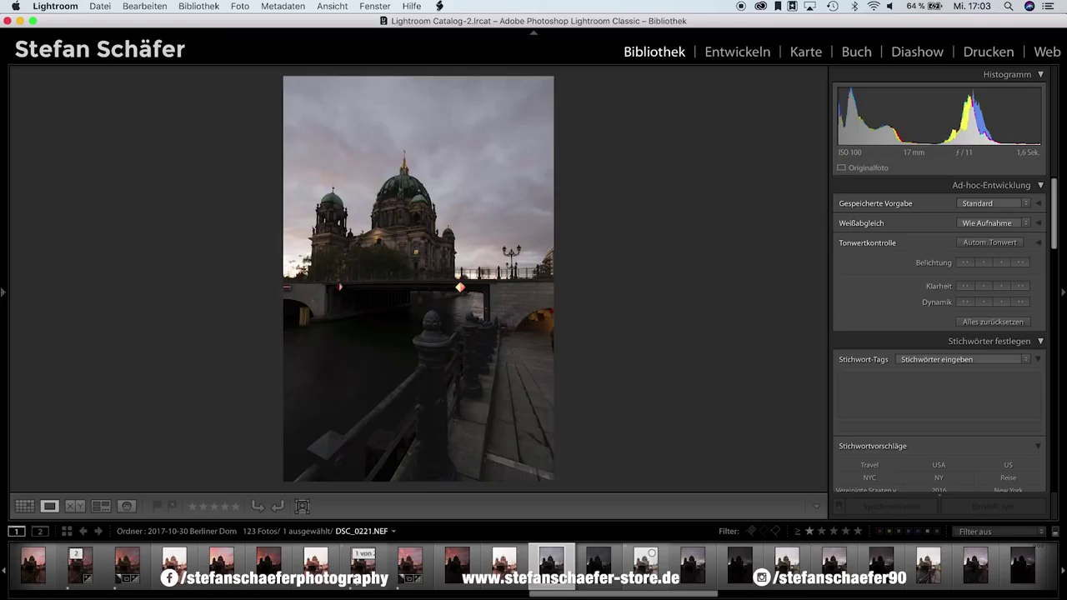
pyautogui.click(364, 560)
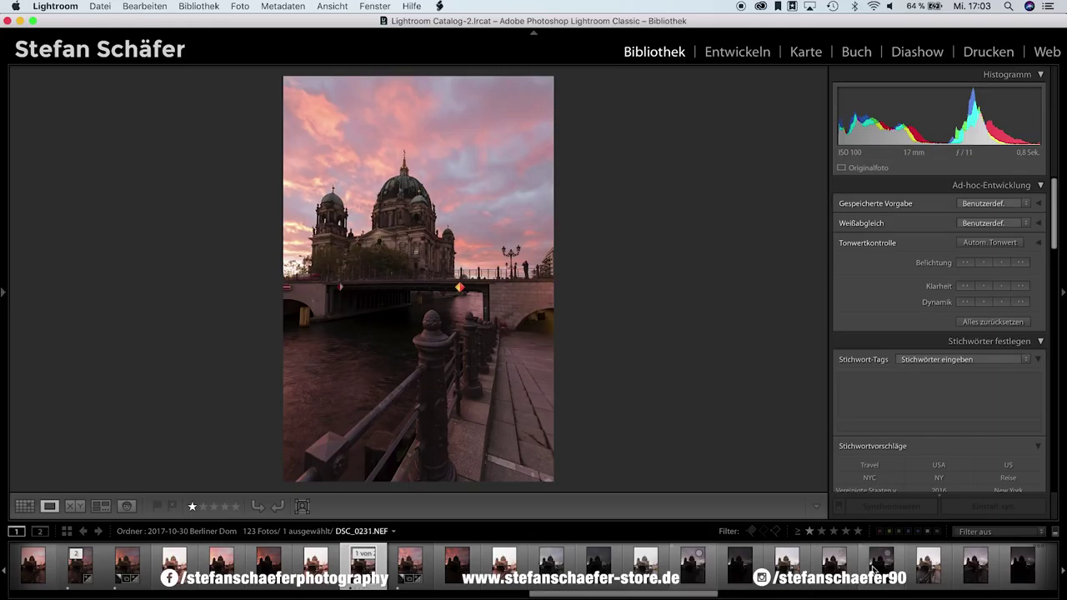
pyautogui.hscroll(1, 873, 569)
pyautogui.hscroll(1, 872, 570)
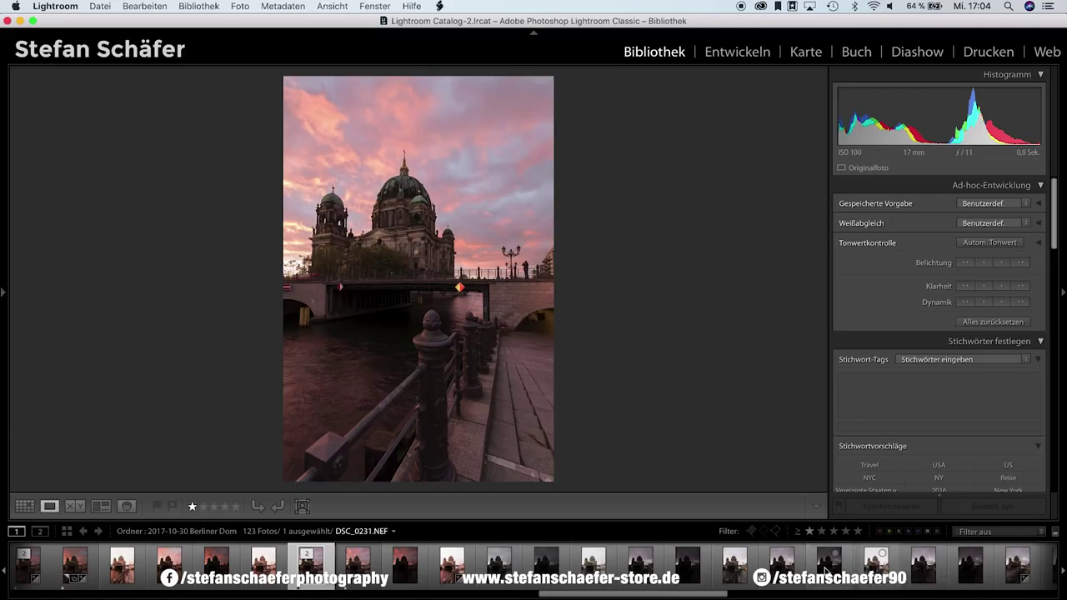
pyautogui.scroll(-2, 825, 569)
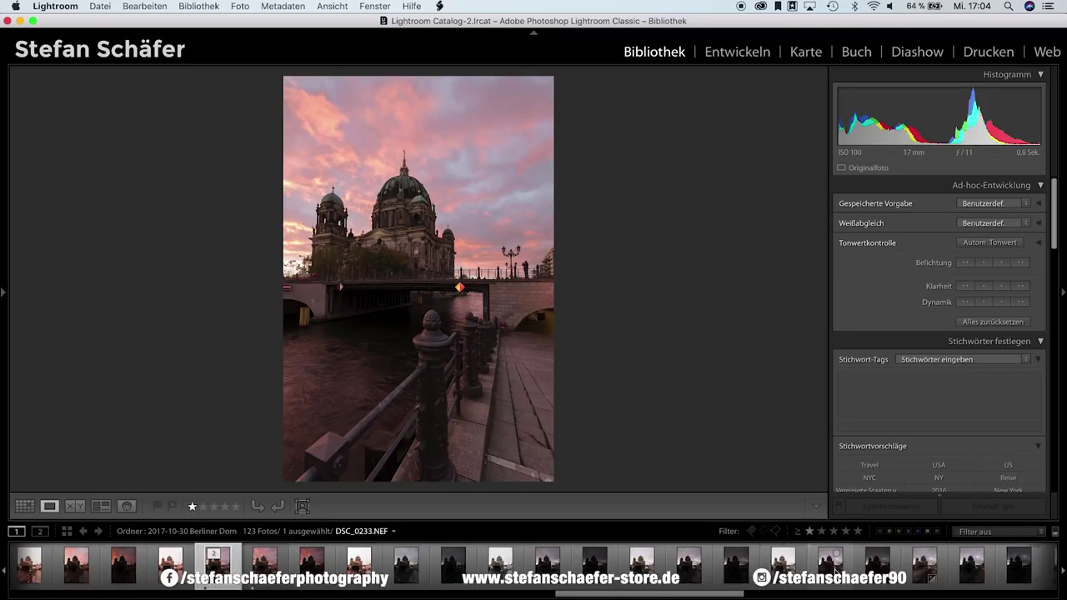
pyautogui.click(832, 560)
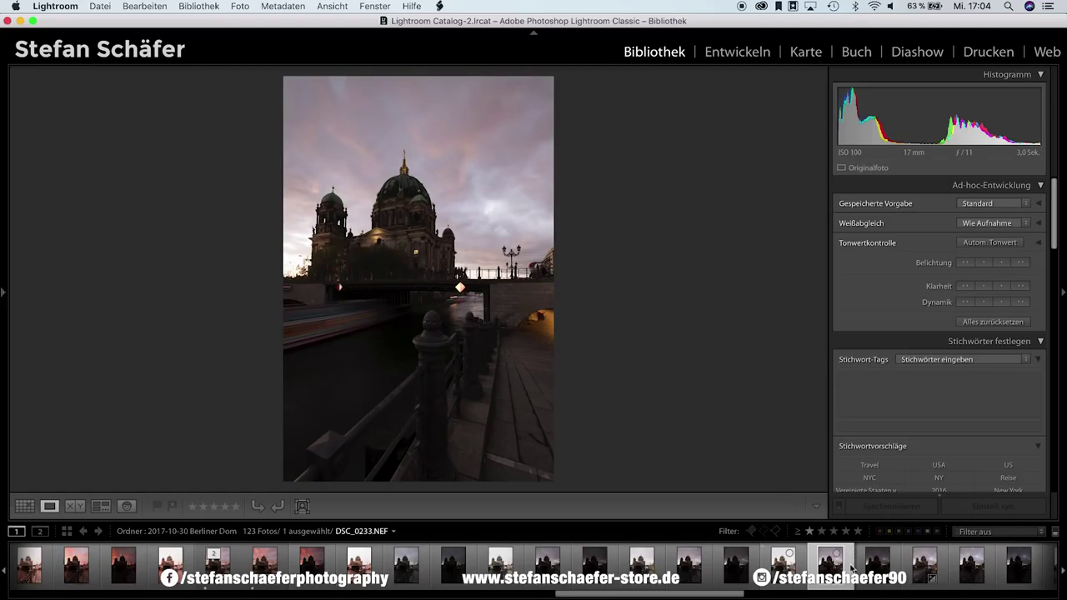
# Step to DSC_0239, then view a later dusk frame and a darker evening frame.
pyautogui.press('Right')
pyautogui.press('Right')
pyautogui.press('Right')
pyautogui.press('Right')
pyautogui.press('Right')
pyautogui.press('Right')
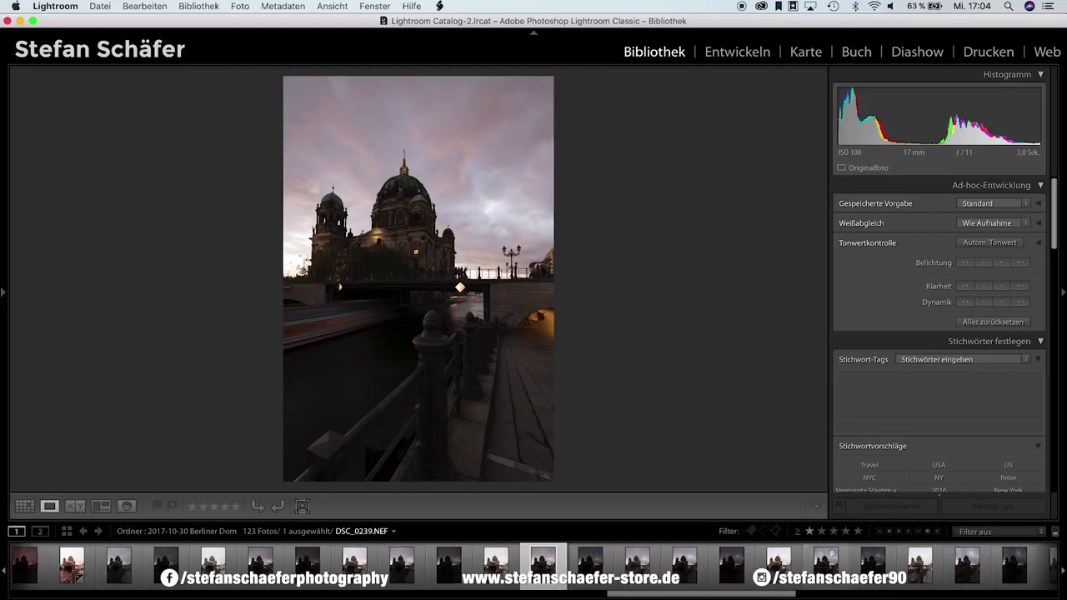
pyautogui.click(825, 559)
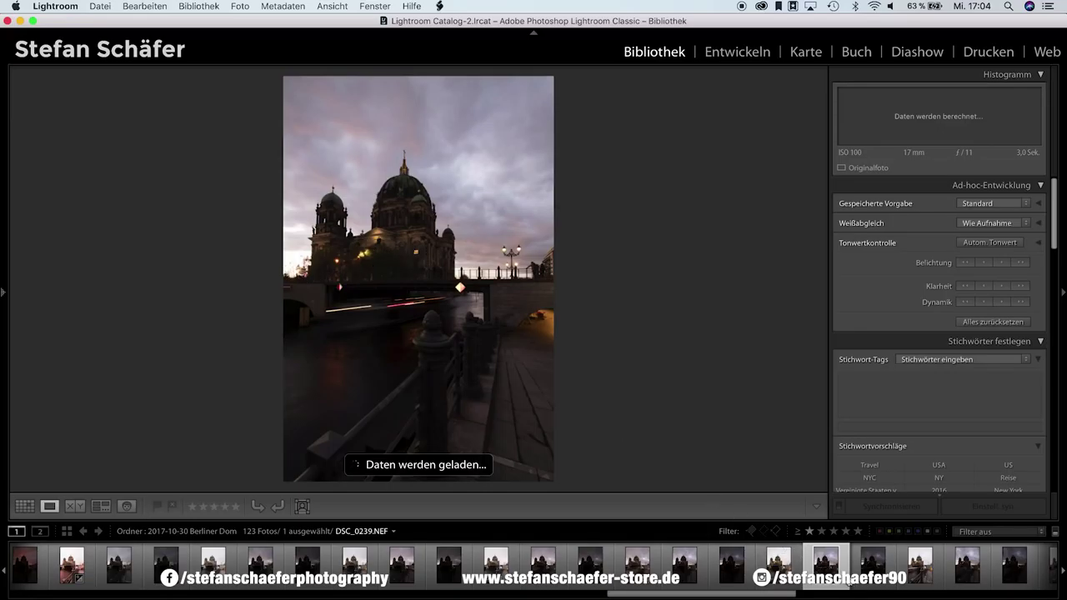
pyautogui.scroll(-7, 849, 579)
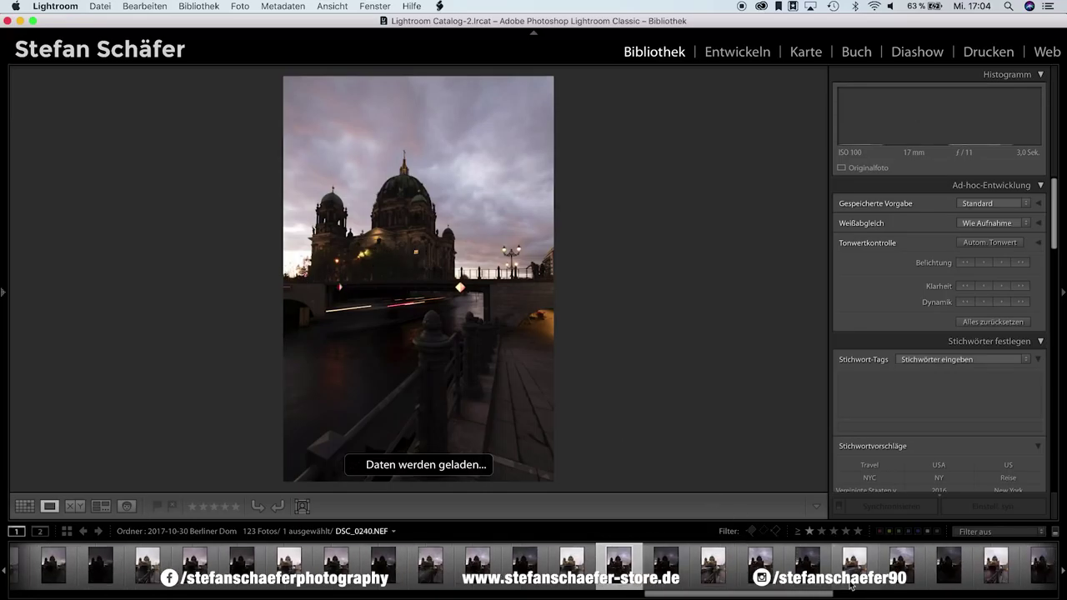
pyautogui.click(752, 575)
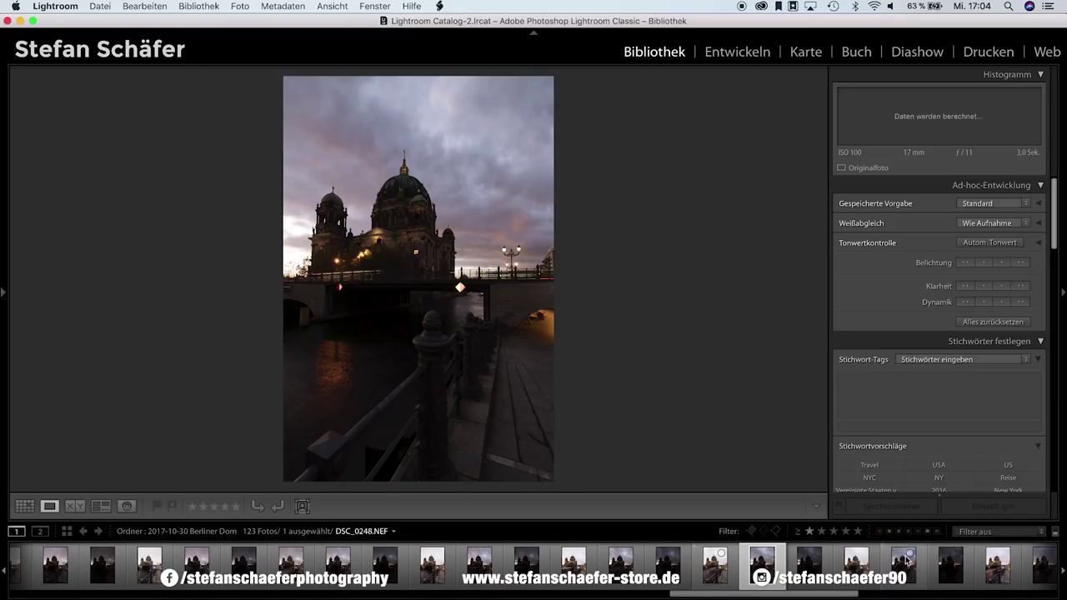
# View the bright long-exposure light-trail shot, then the darker 10-second copy of DSC_0257.
pyautogui.scroll(-3, 908, 561)
pyautogui.scroll(-2, 908, 561)
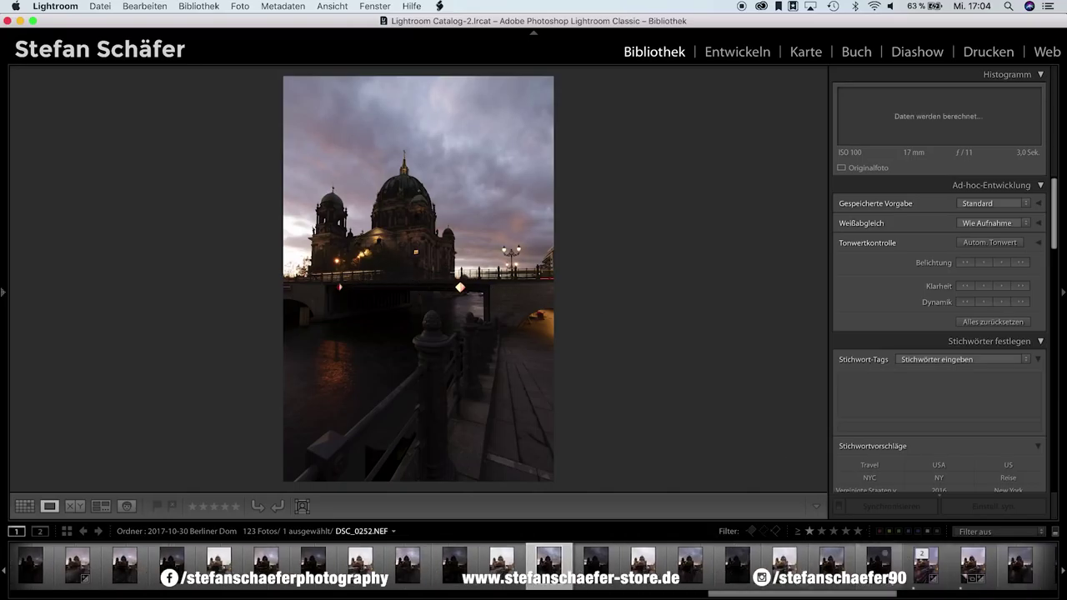
pyautogui.click(916, 576)
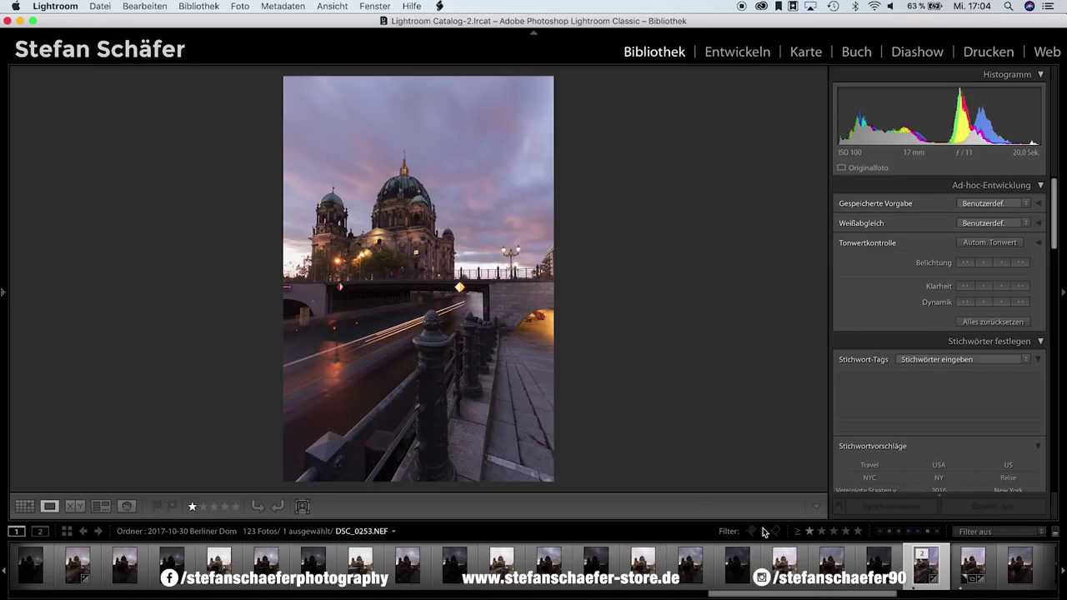
pyautogui.scroll(-3, 936, 582)
pyautogui.scroll(-3, 883, 577)
pyautogui.scroll(-3, 833, 574)
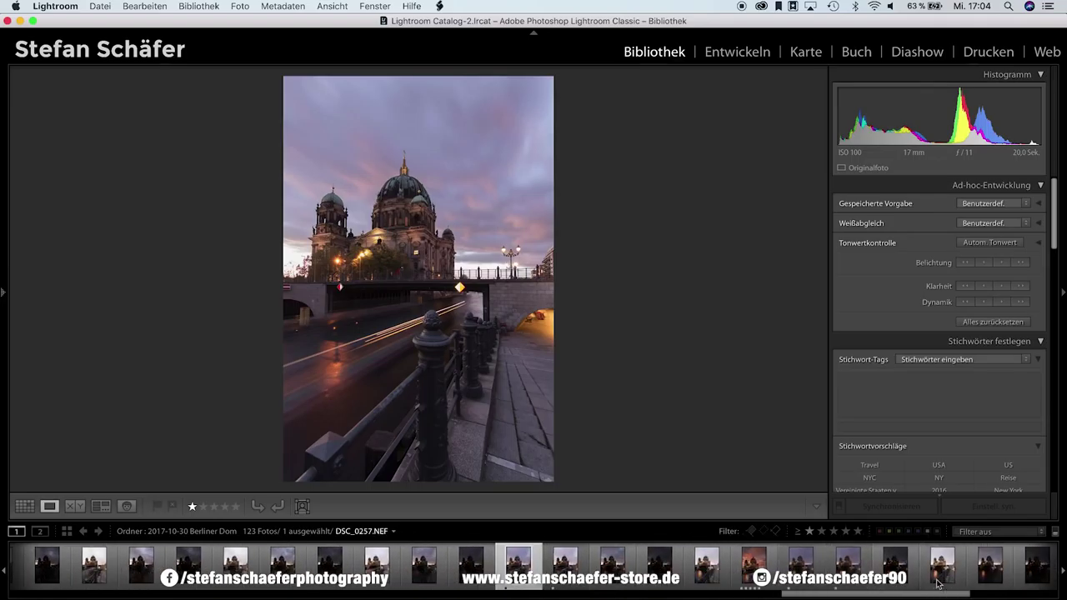
pyautogui.scroll(-2, 781, 568)
pyautogui.click(745, 572)
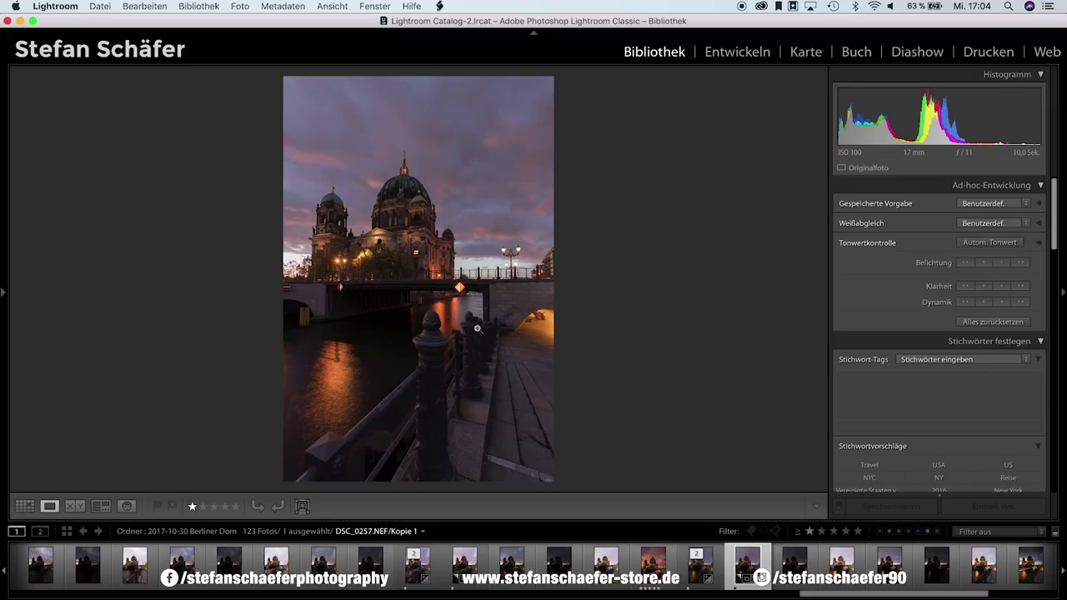
# Display the five-star edited fiery-sunset image DSC_0213-Bearbeitet.tif in the loupe.
pyautogui.click(647, 583)
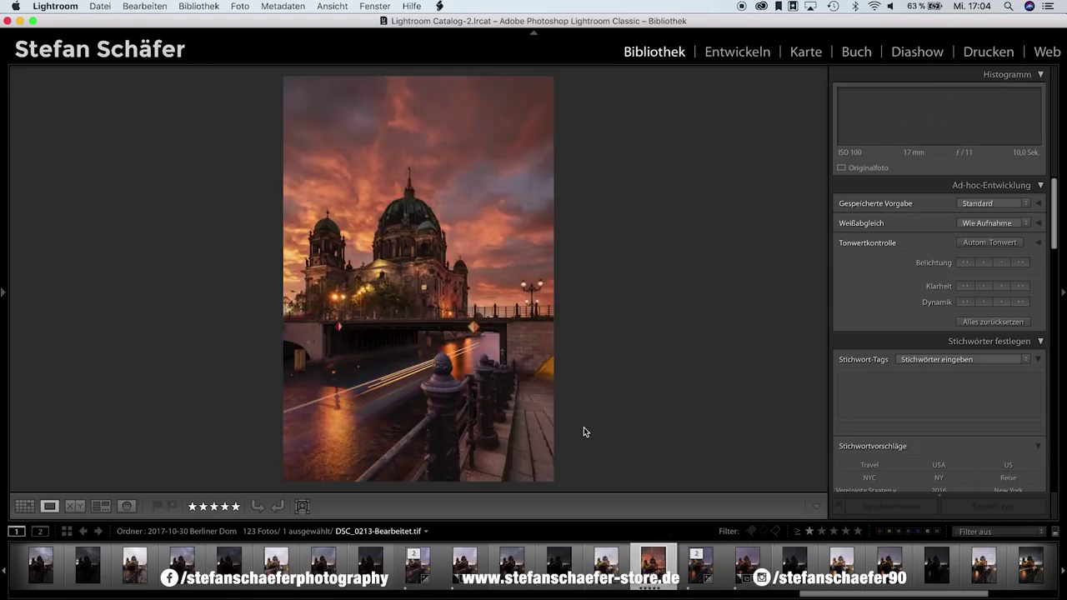